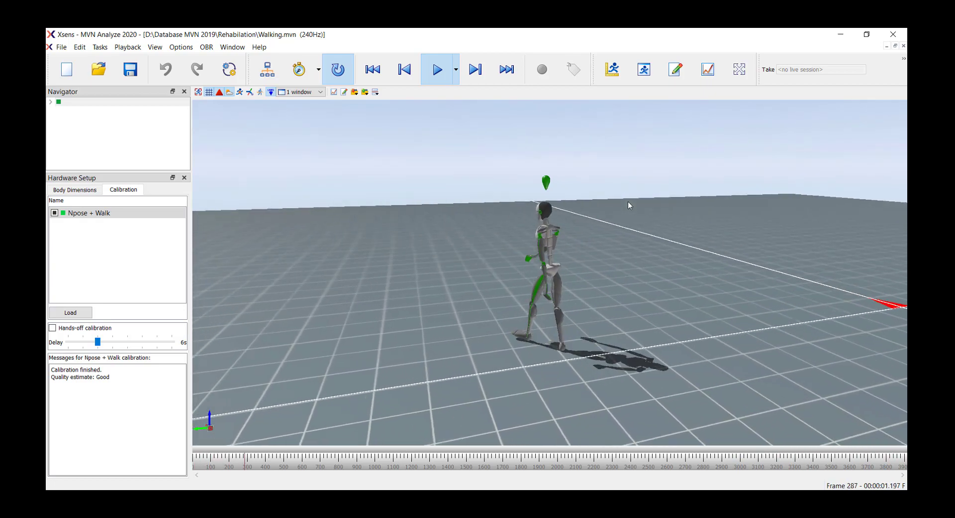
Step: Export the Walking recording as Walking.bvh to the AnyBody output folder using the BVH Exporter
click(61, 47)
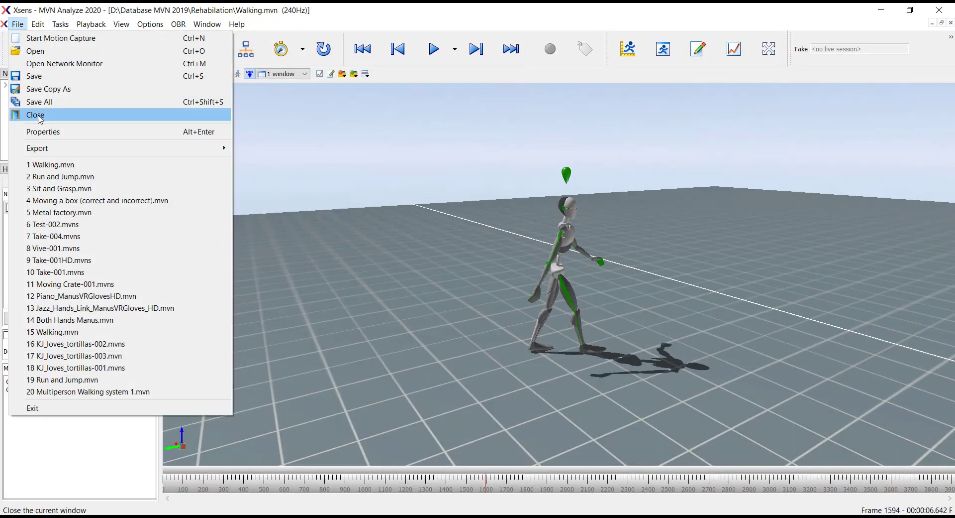
mouse_move(161, 155)
click(623, 156)
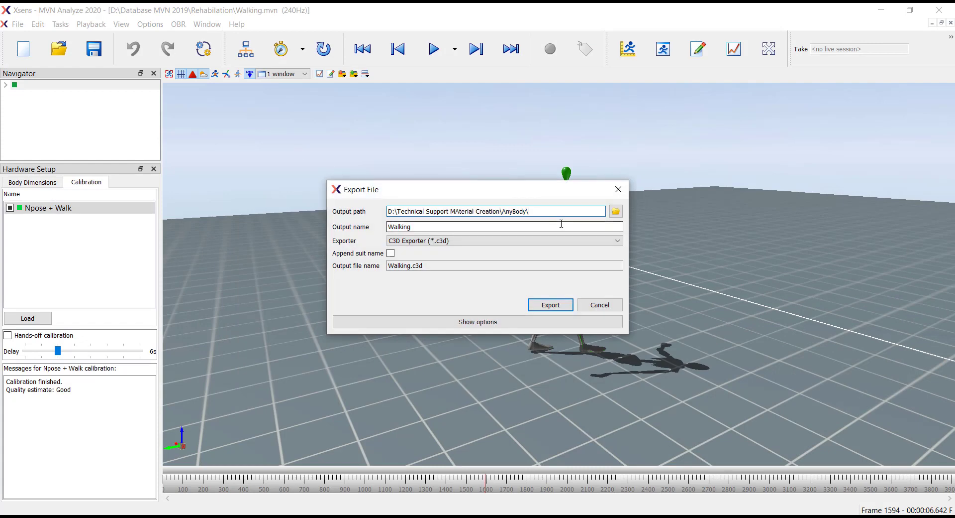
click(576, 241)
click(572, 253)
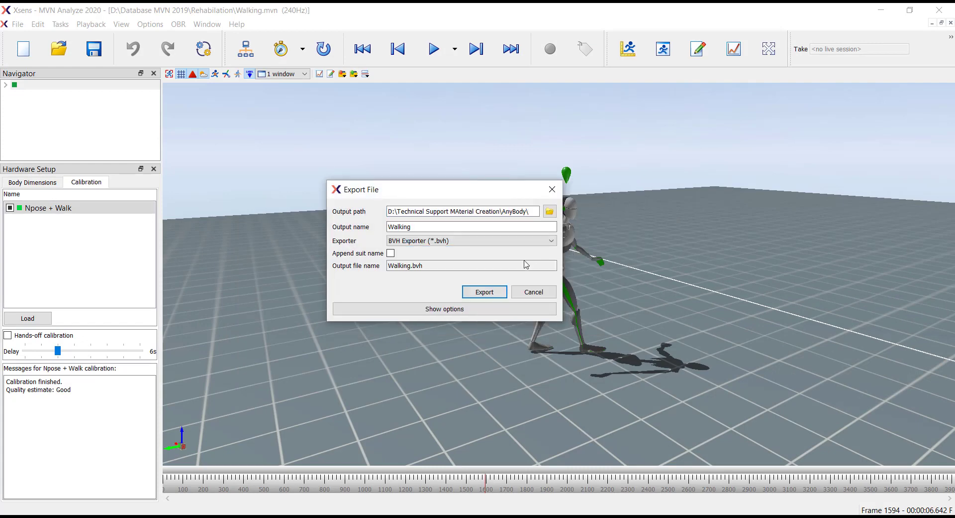
click(506, 310)
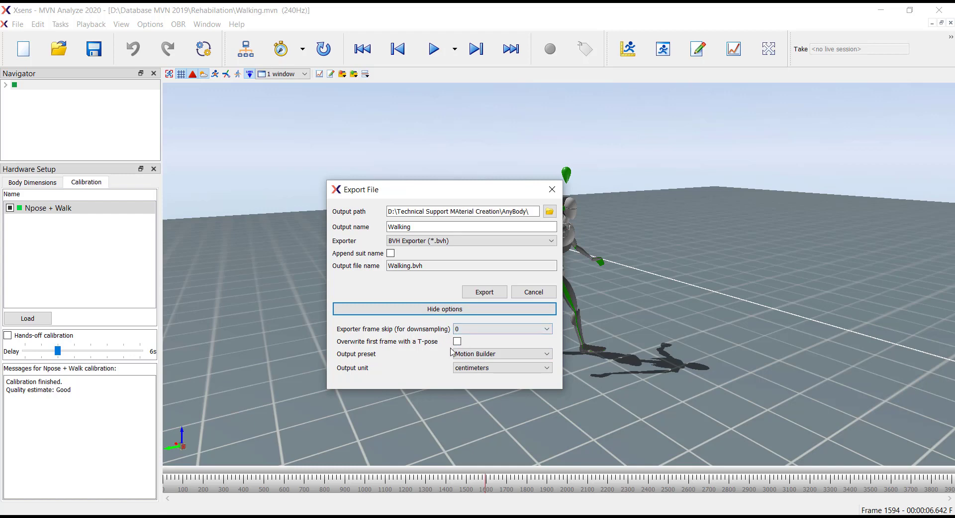
click(485, 293)
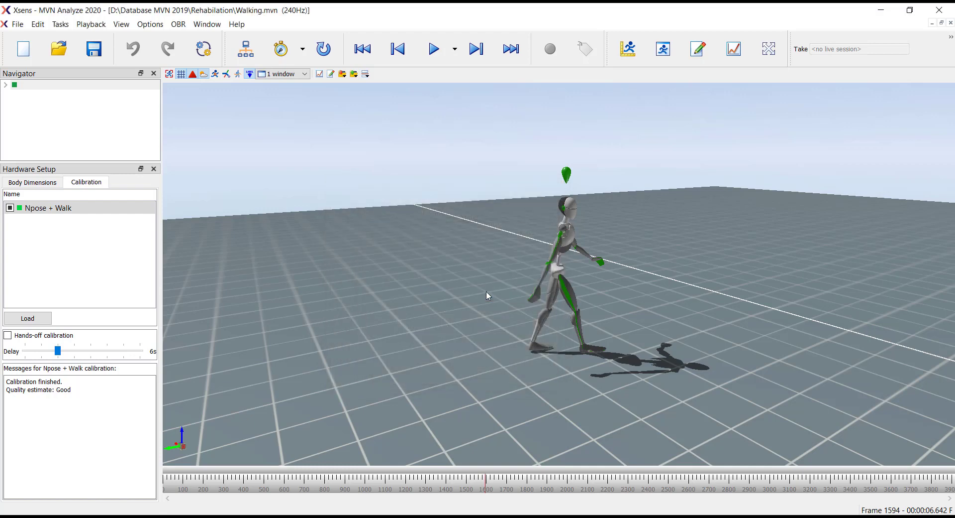
Step: Switch to File Explorer and copy the exported Walking.bvh file from the AnyBody folder
mouse_move(352, 516)
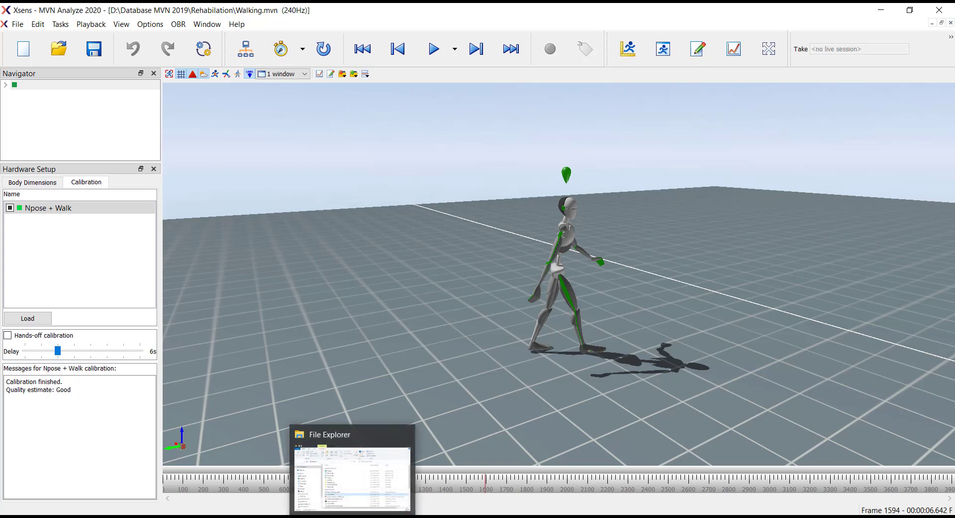
click(353, 477)
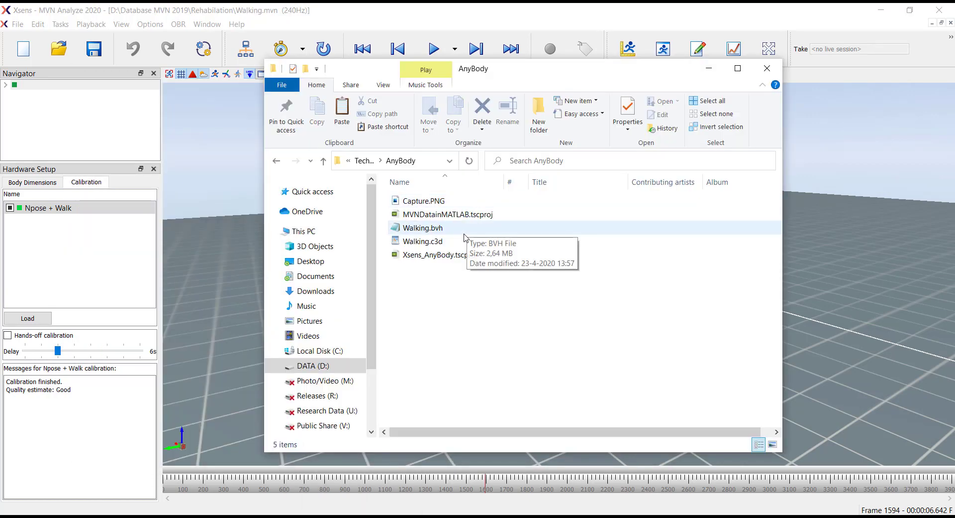
click(464, 232)
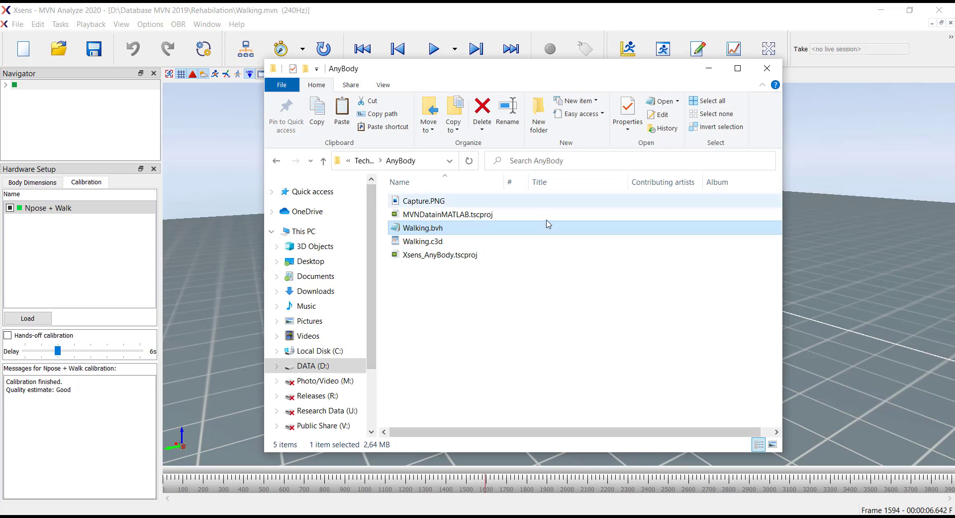
Step: Navigate to Documents\AnyBody.7.2.x\AMMR.v2.2.3-Demo\Application\MocapExamples\BVH_Xsens\BVH-files
click(319, 276)
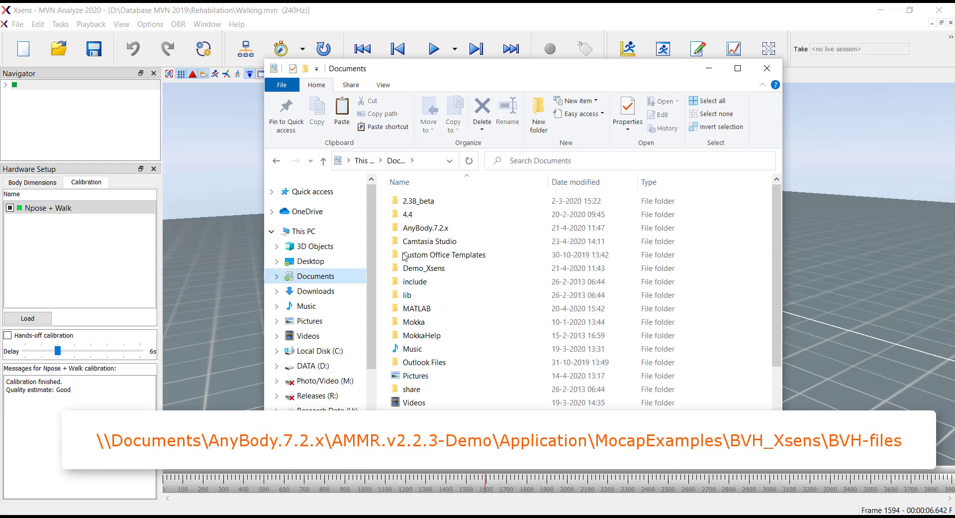
double_click(458, 227)
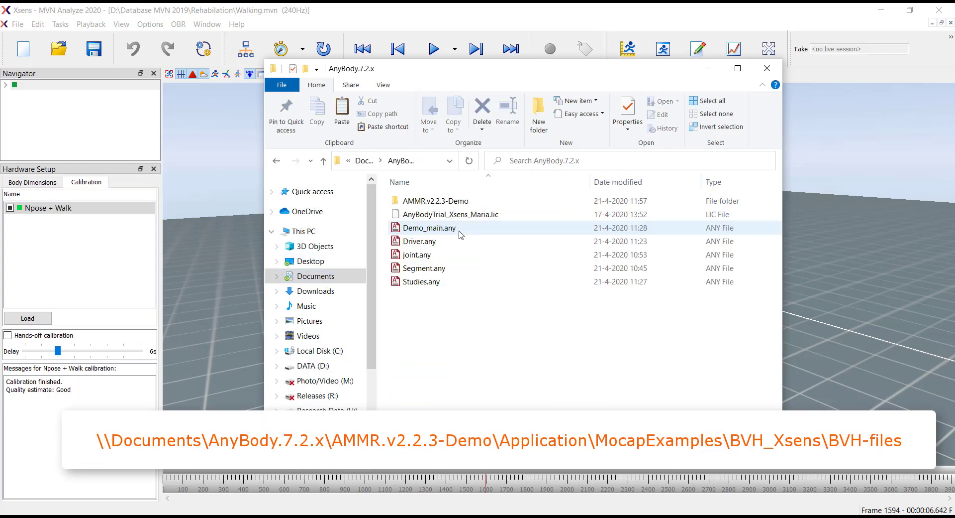
double_click(473, 201)
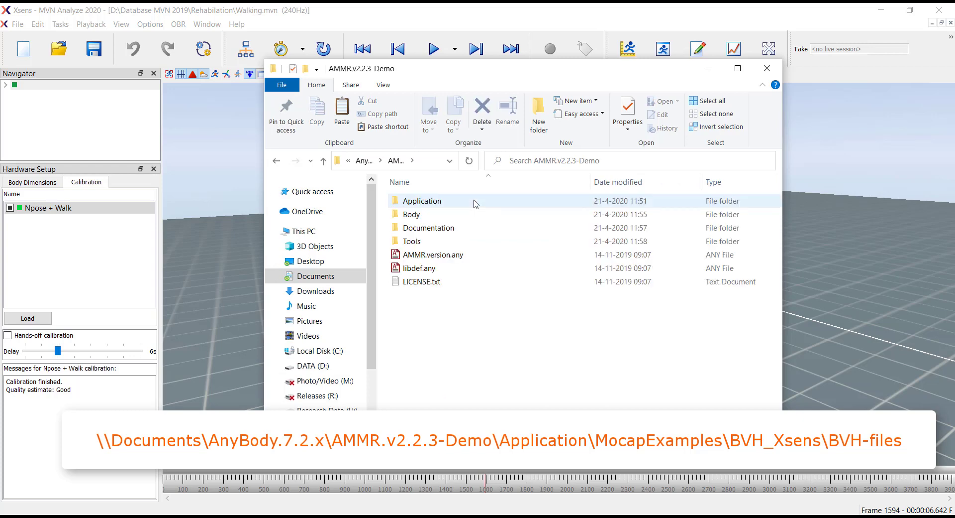
click(476, 202)
double_click(476, 202)
double_click(505, 230)
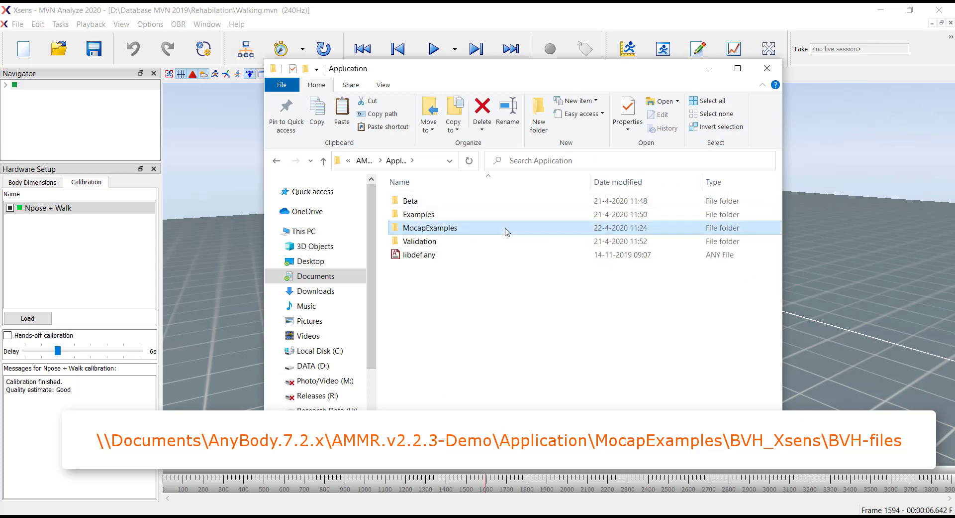
double_click(513, 201)
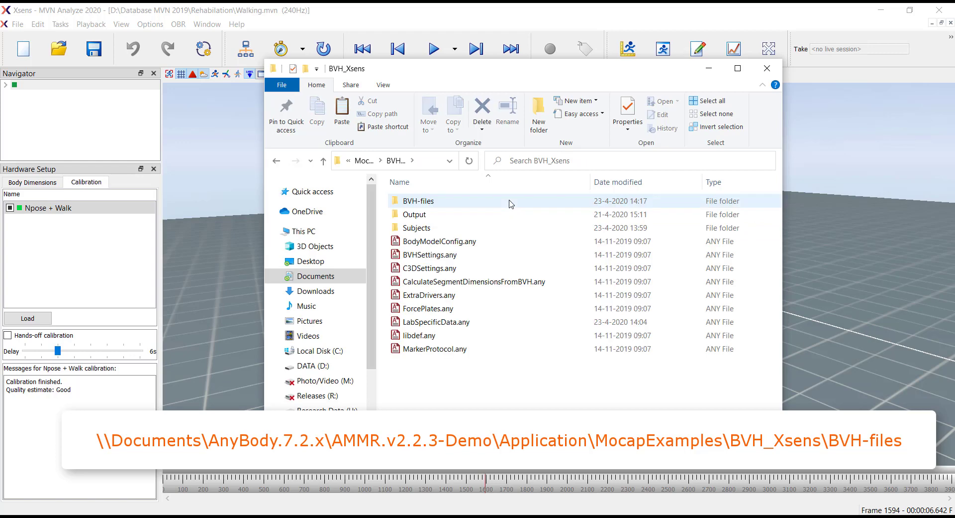
click(511, 202)
double_click(512, 202)
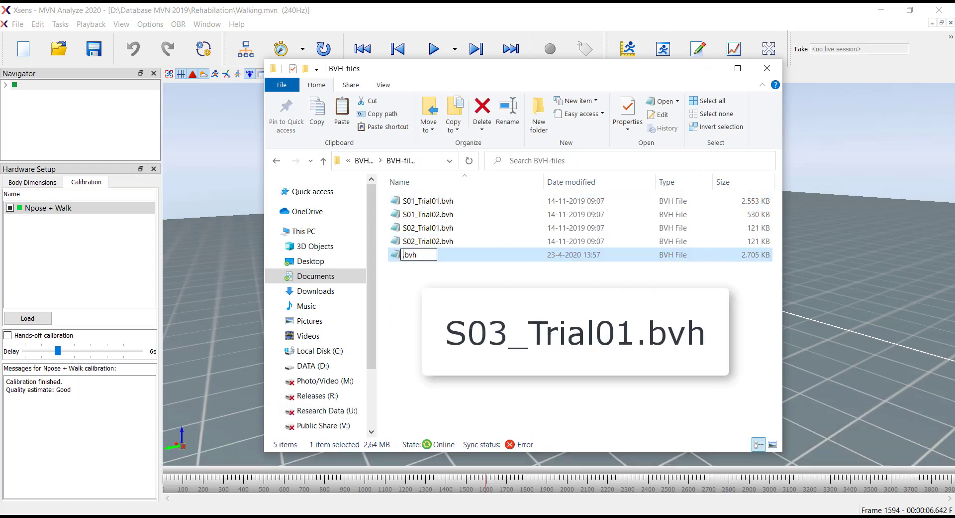
Step: Paste the file into BVH-files and rename it S03_Trial01.bvh
text(S03_Trial)
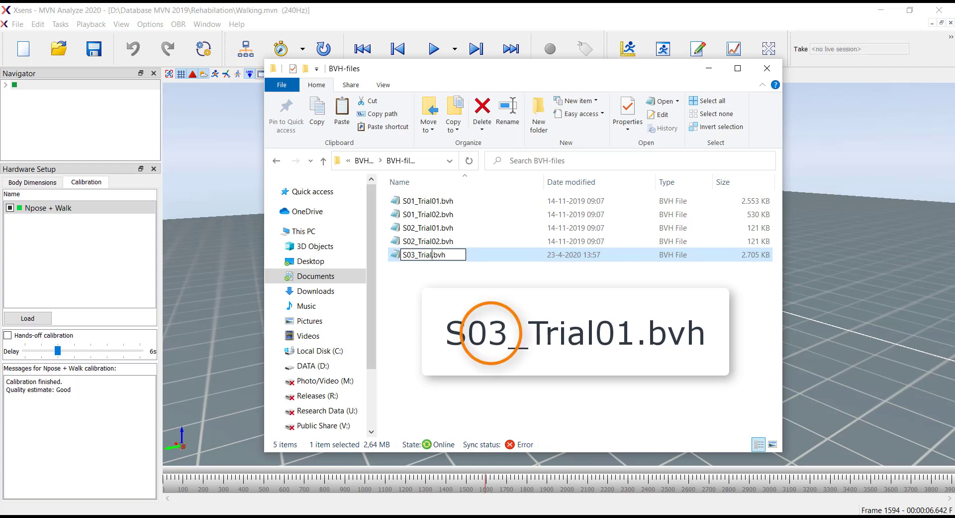
text(01)
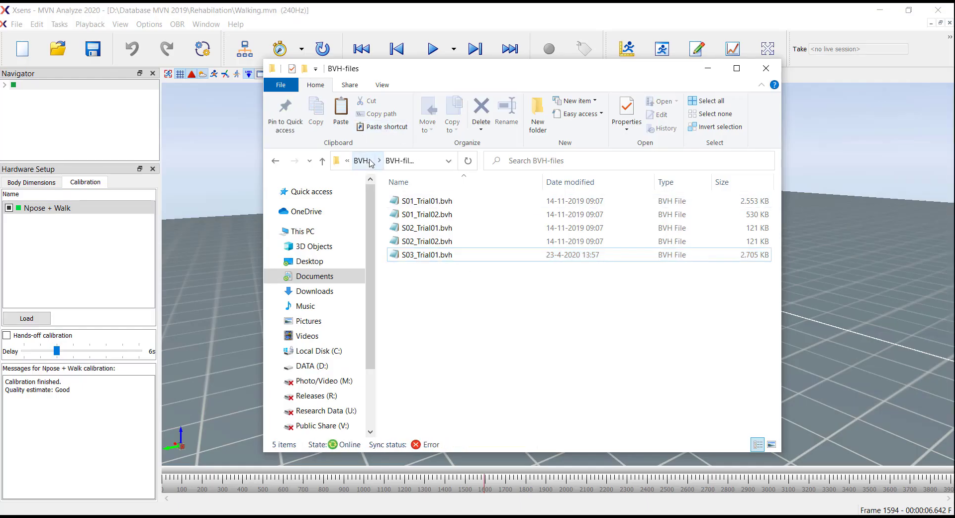
Step: Go to the BVH_Xsens Subjects folder and duplicate the S1 folder
click(275, 162)
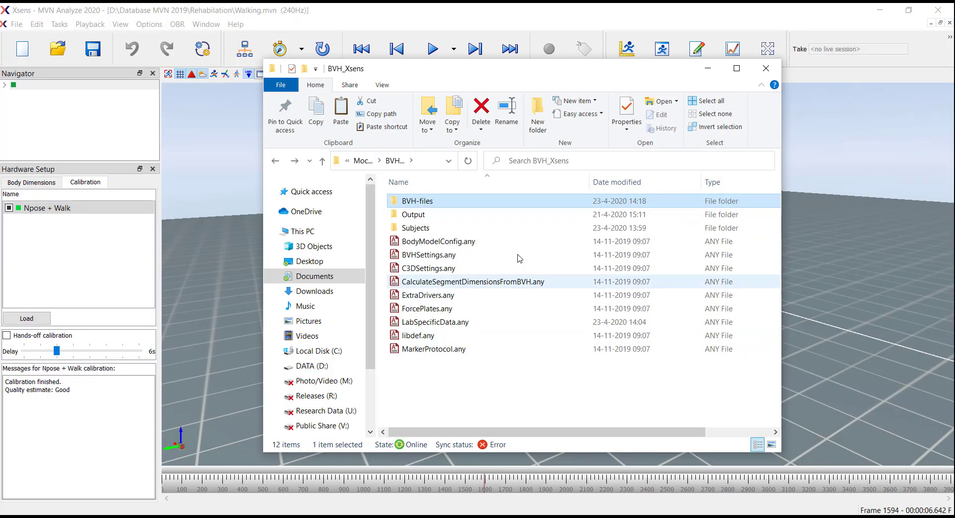
double_click(463, 228)
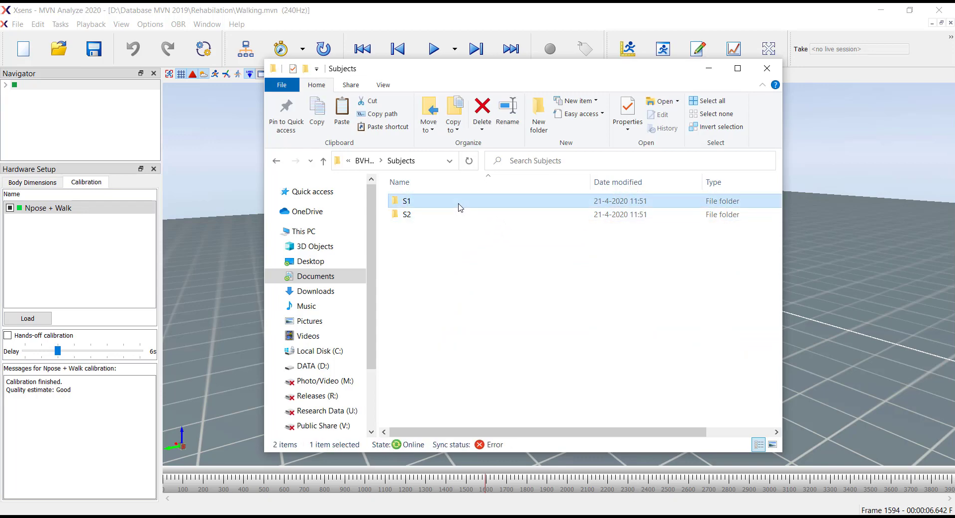
click(461, 233)
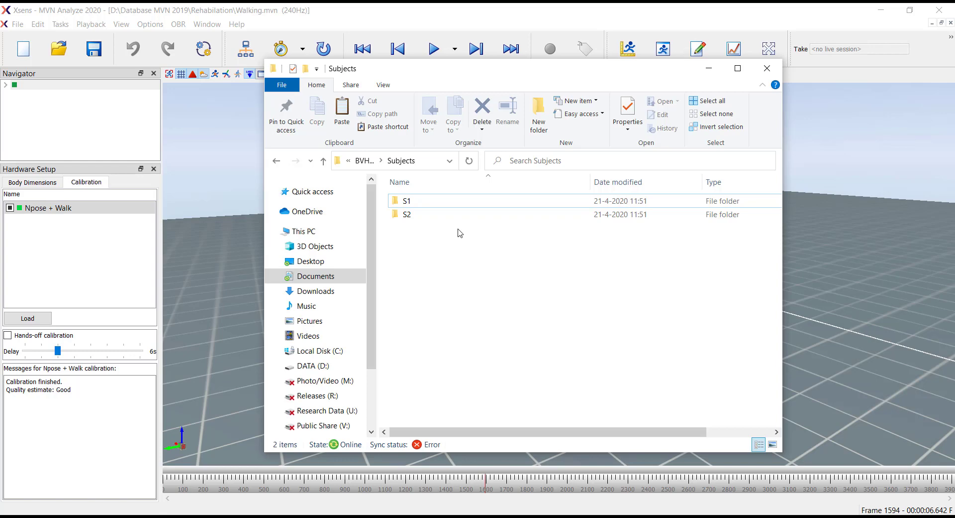
key(ctrl+v)
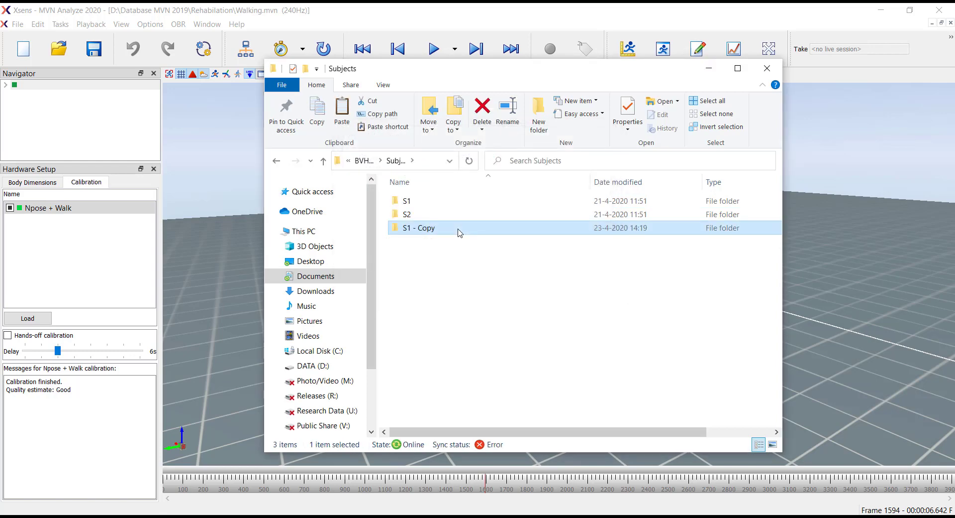
Step: Rename the duplicated subject folder to S3
right_click(460, 233)
click(517, 487)
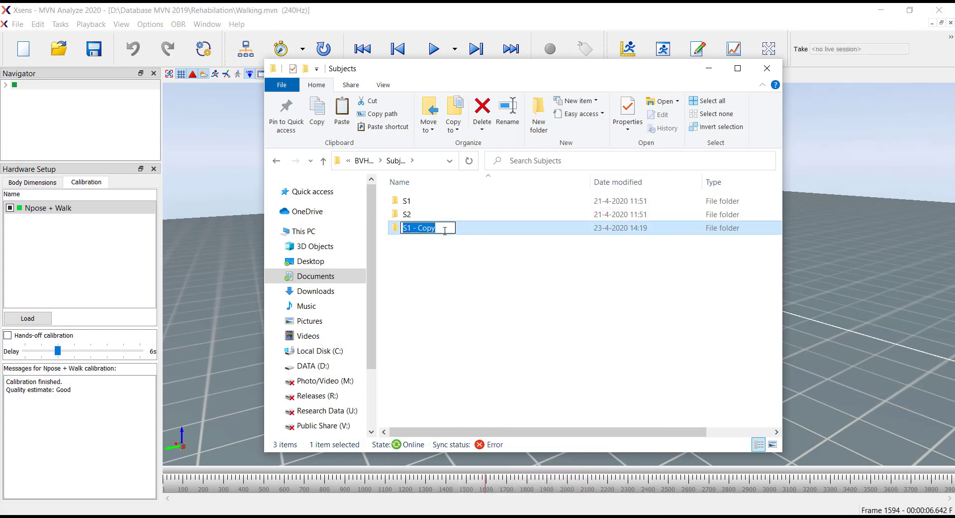
double_click(421, 228)
drag(421, 228, 408, 228)
text(S3)
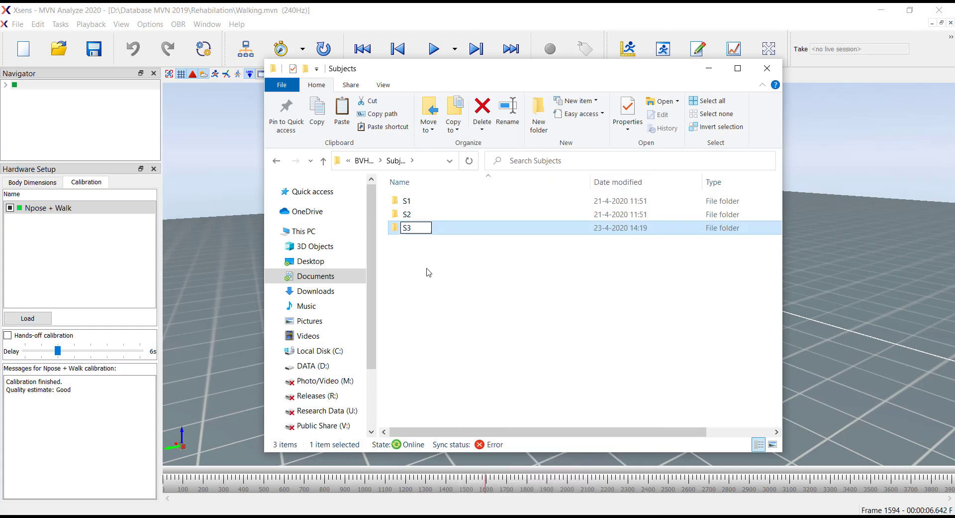
click(428, 271)
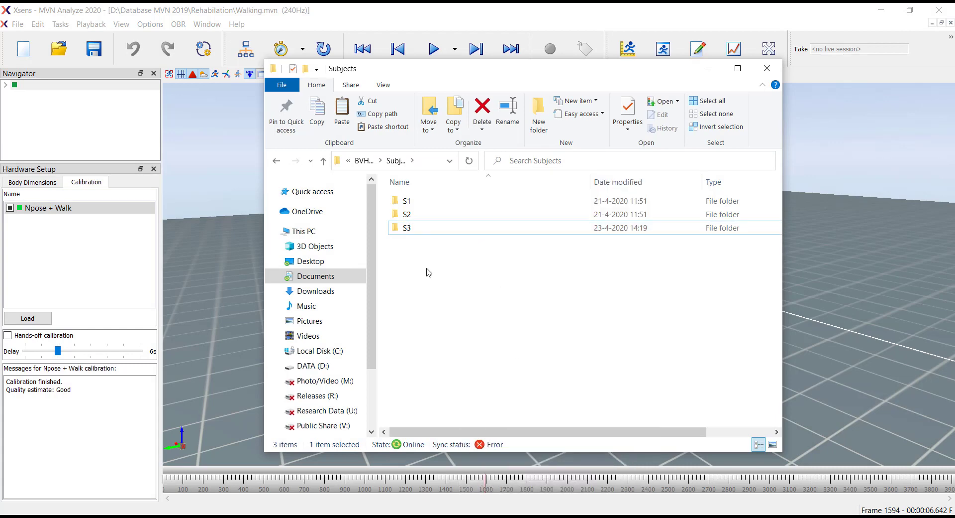
Step: Open the S3 folder and delete the S01_Trial02 trial folder
double_click(444, 228)
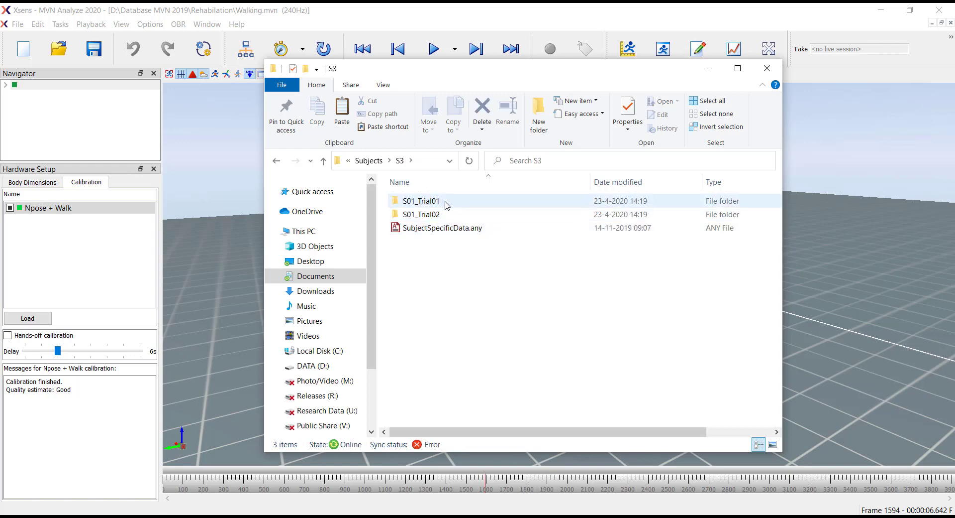
click(443, 214)
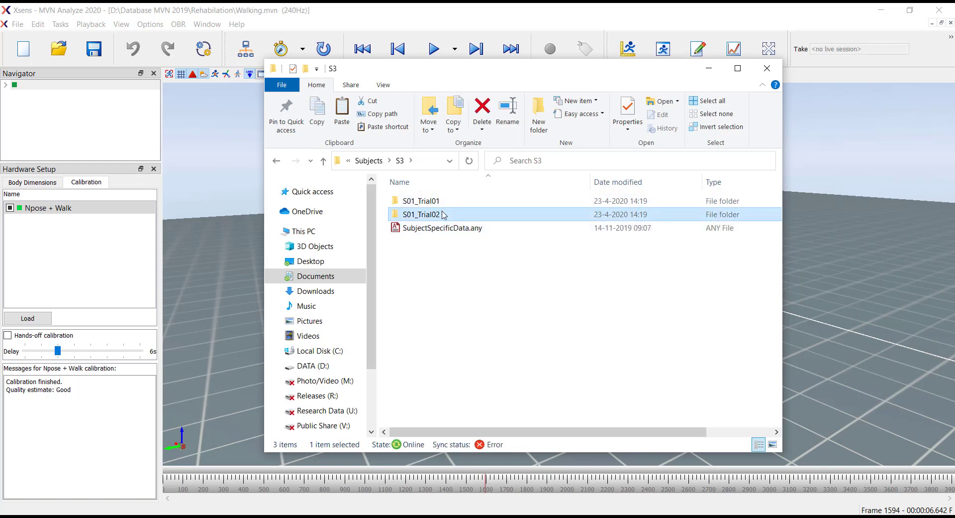
key(Delete)
Step: Rename the S01_Trial01 folder to S03_Trial01
key(F2)
click(415, 201)
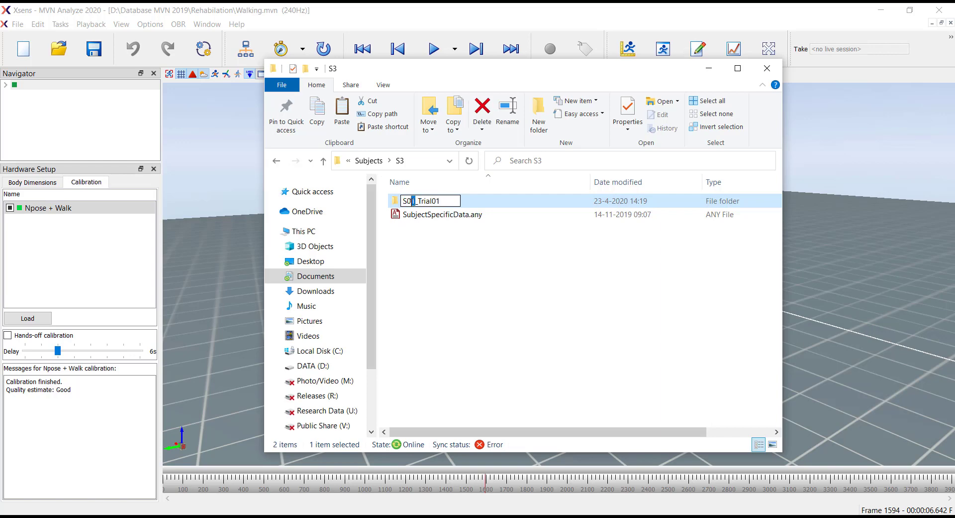
click(473, 254)
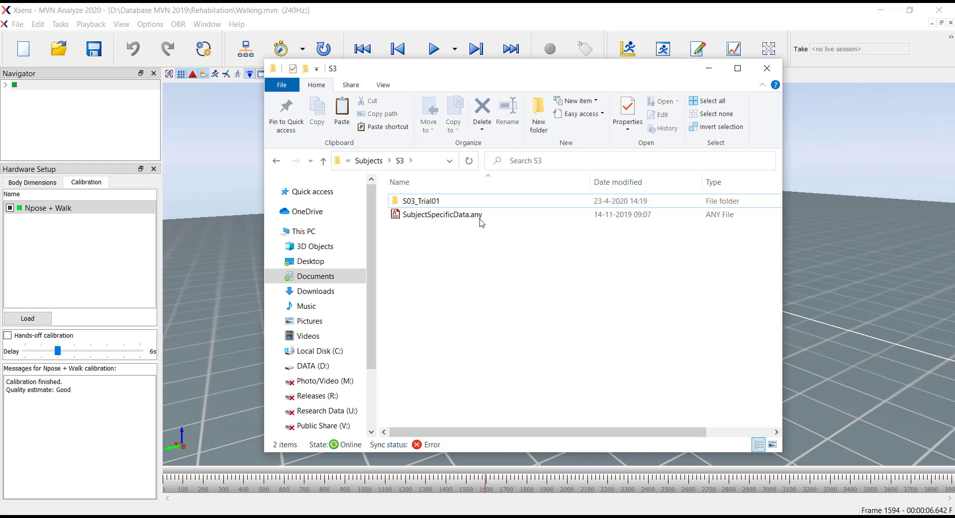
Step: Open Main.any from the S03_Trial01 folder in AnyBody
double_click(482, 200)
click(481, 201)
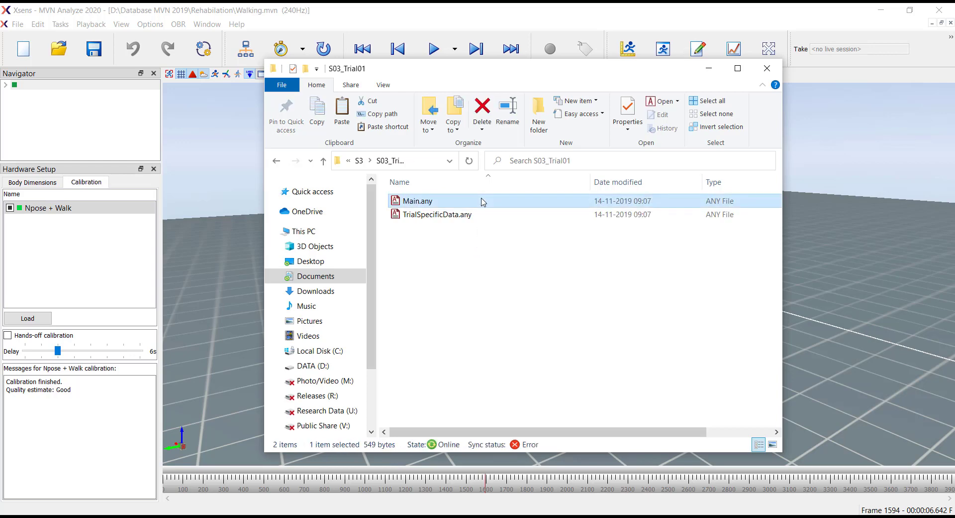
double_click(481, 200)
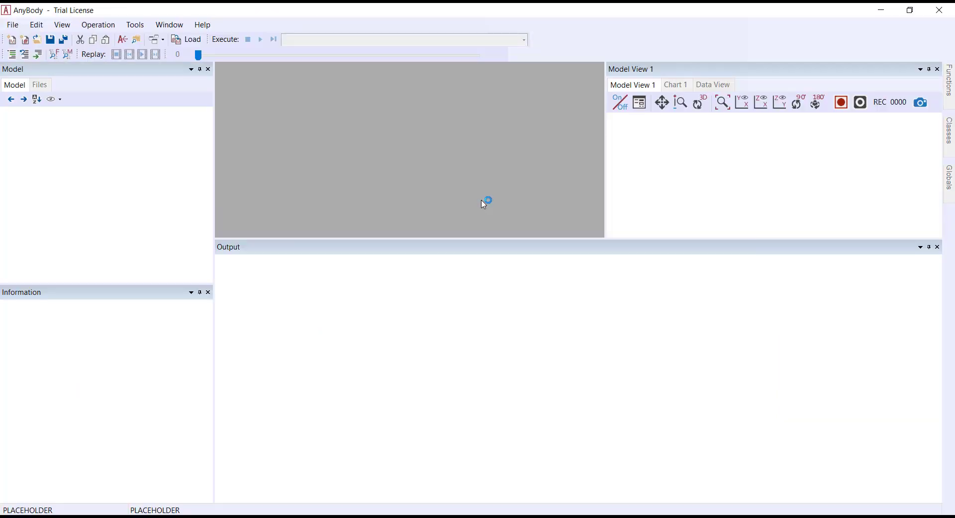
drag(610, 358, 610, 370)
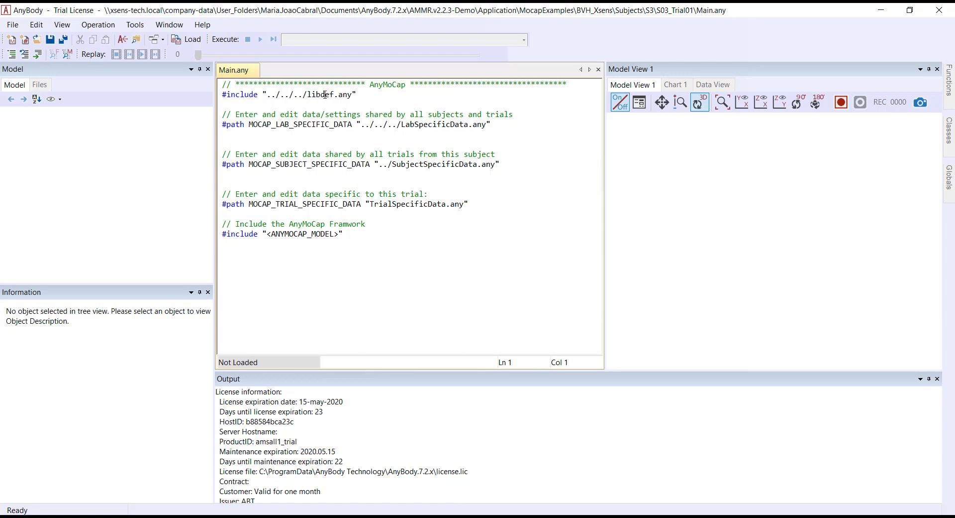
Step: Open the included LabSpecificData.any file to inspect its settings and close it again
double_click(430, 124)
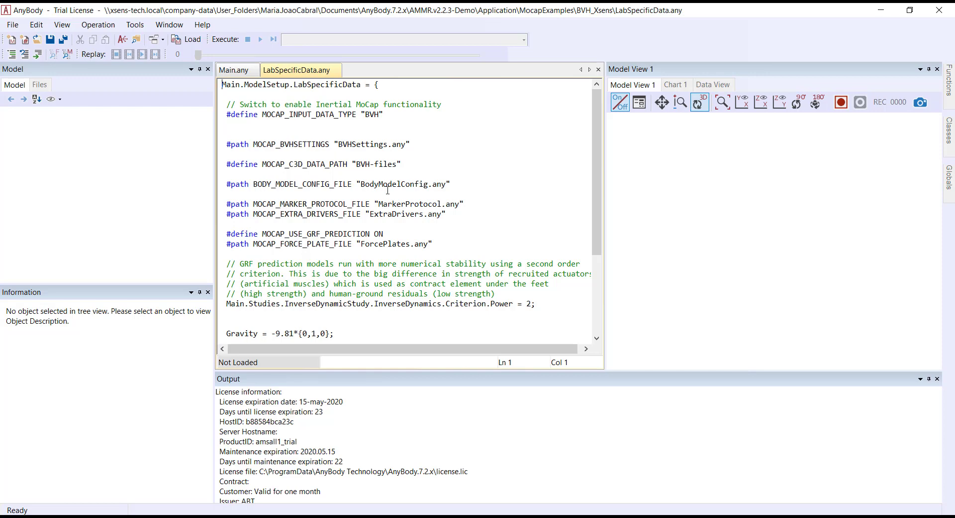
click(598, 69)
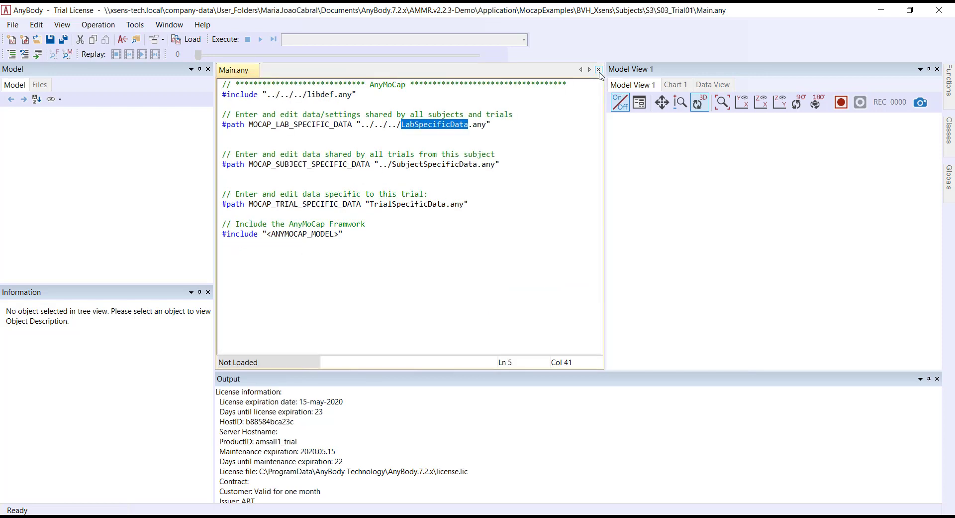
Step: Open SubjectSpecificData.any, set BodyHeight to 1.75, save the file and close it
double_click(448, 165)
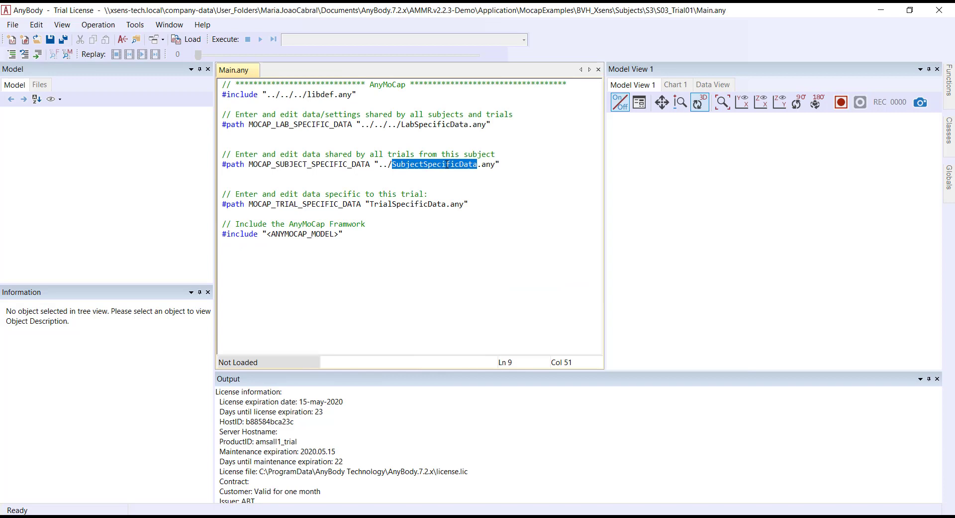
click(323, 143)
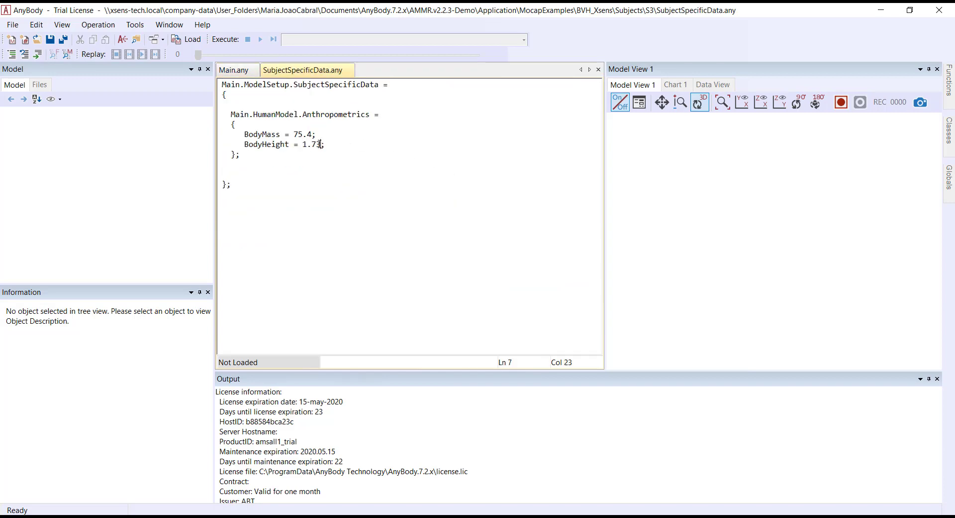
key(shift+Left)
text(5)
click(363, 165)
click(50, 39)
click(599, 69)
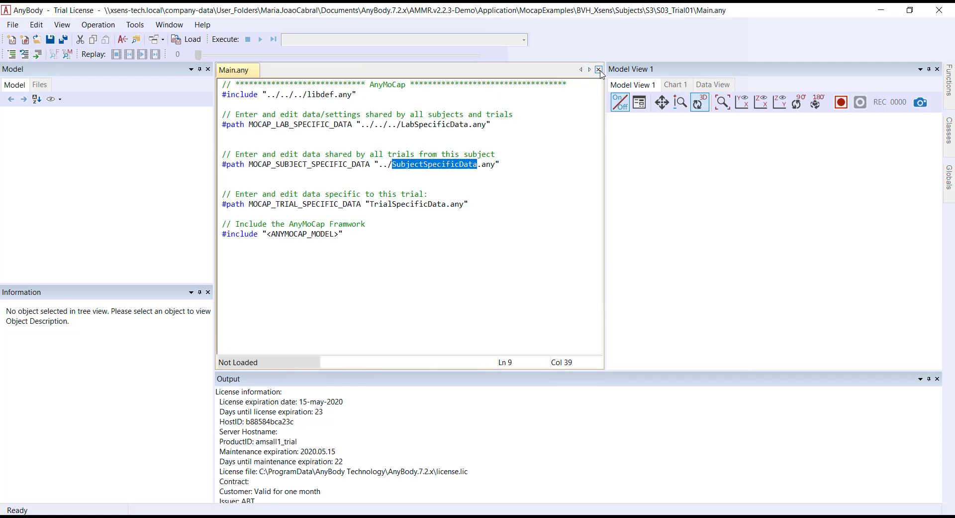
Step: Open TrialSpecificData.any from Main.any and set FirstFrame to 1
double_click(417, 204)
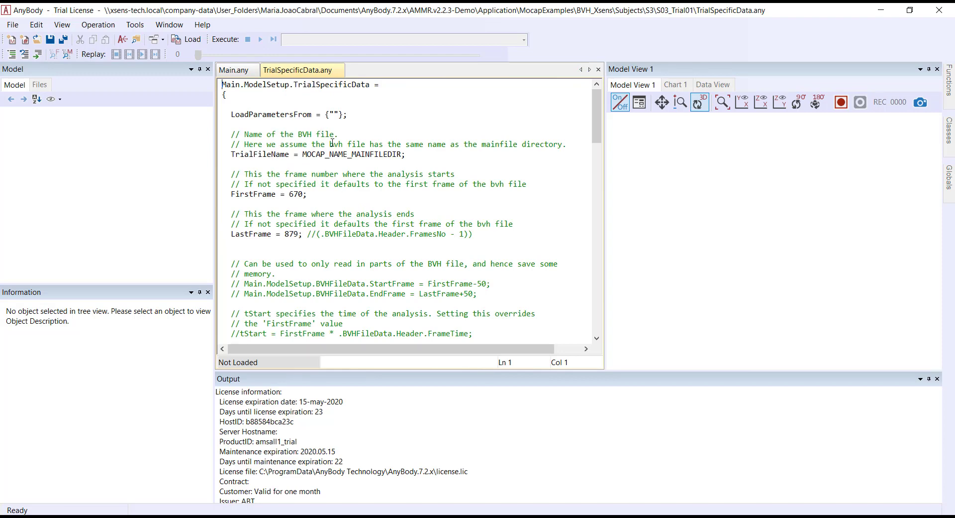
drag(247, 143, 573, 140)
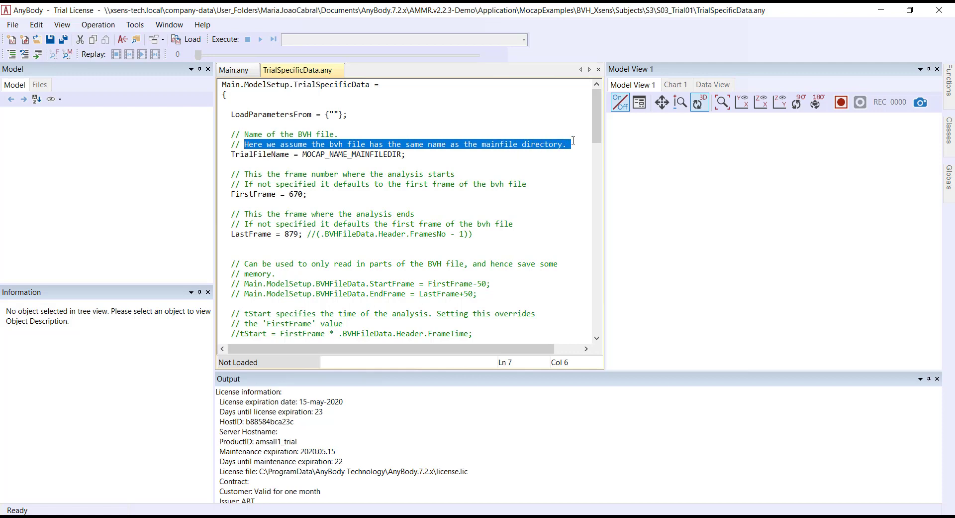
click(445, 161)
drag(289, 194, 306, 193)
text(1)
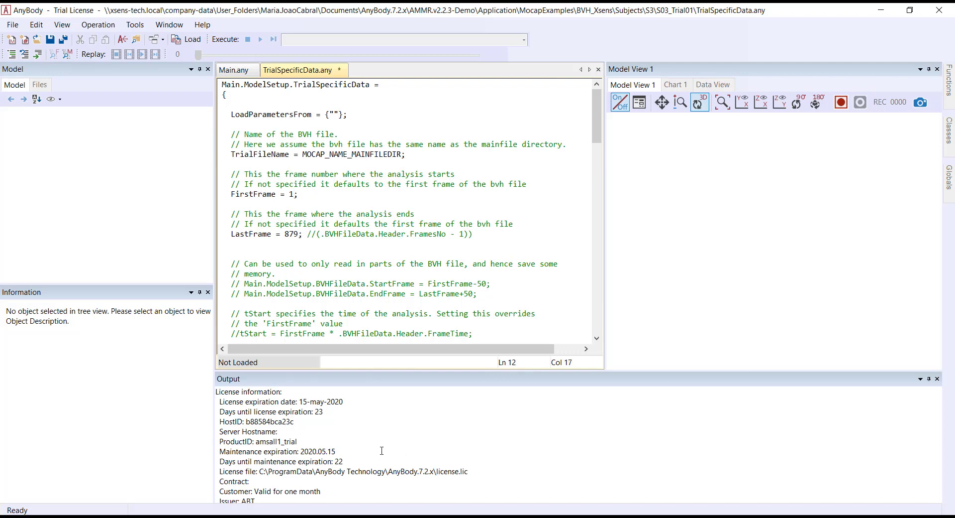
Step: Set LastFrame to 200, then save TrialSpecificData.any and close it
drag(286, 234, 302, 234)
text(200)
click(50, 39)
click(598, 70)
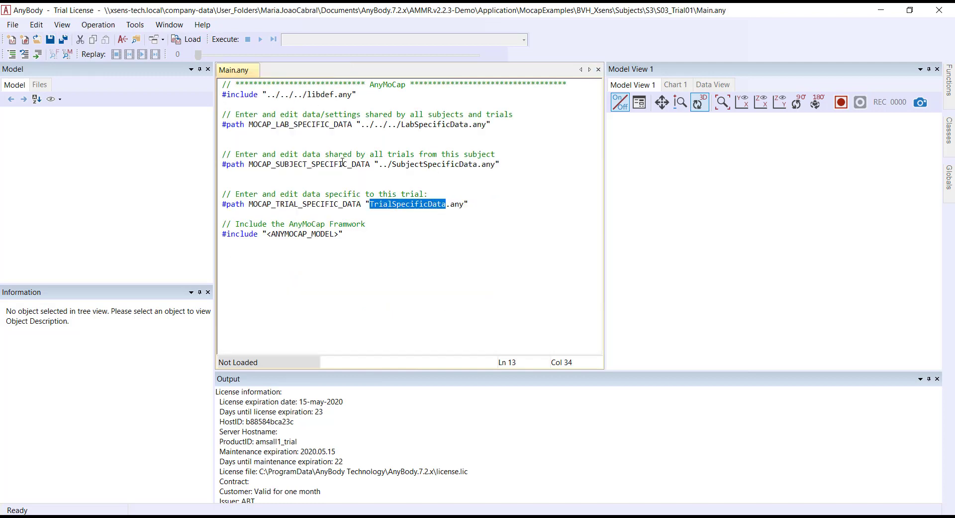
Step: Load the Main.any model and inspect the loaded model in the model view
click(374, 212)
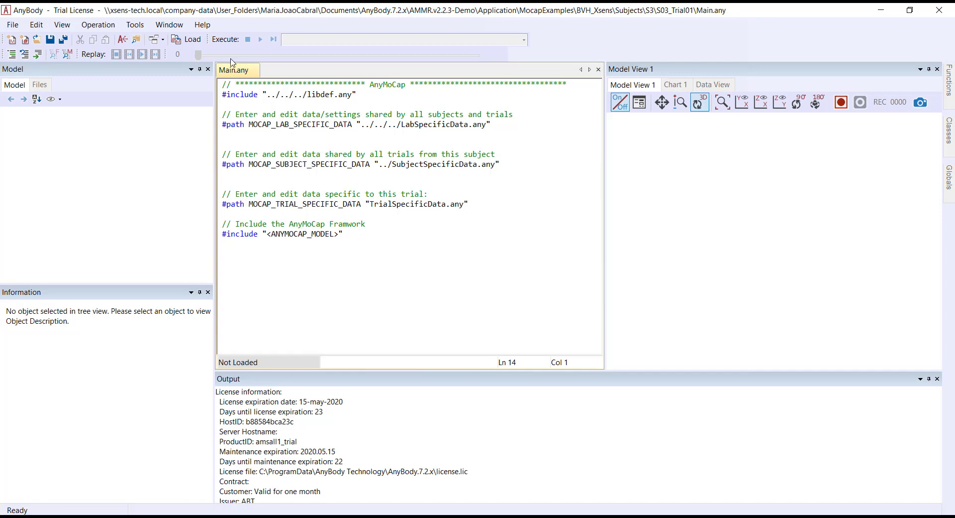
click(187, 39)
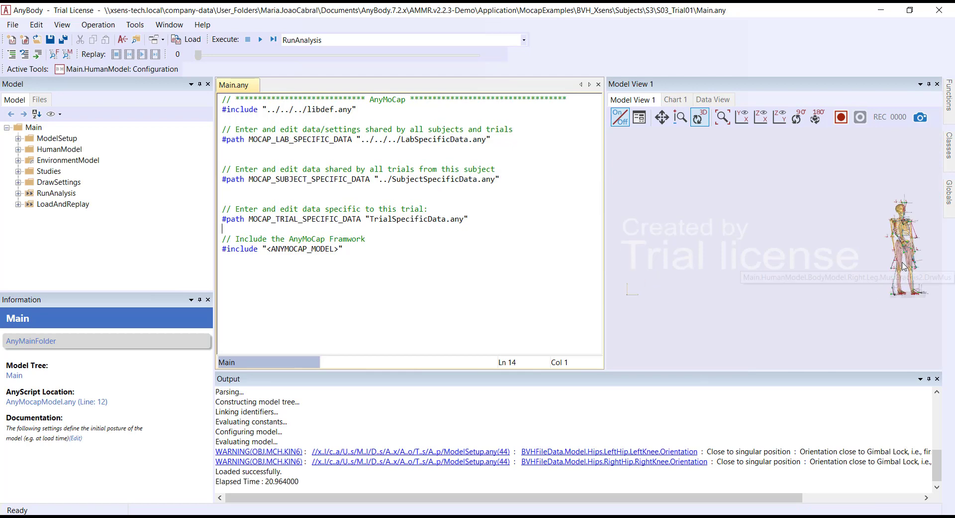
drag(904, 266, 721, 289)
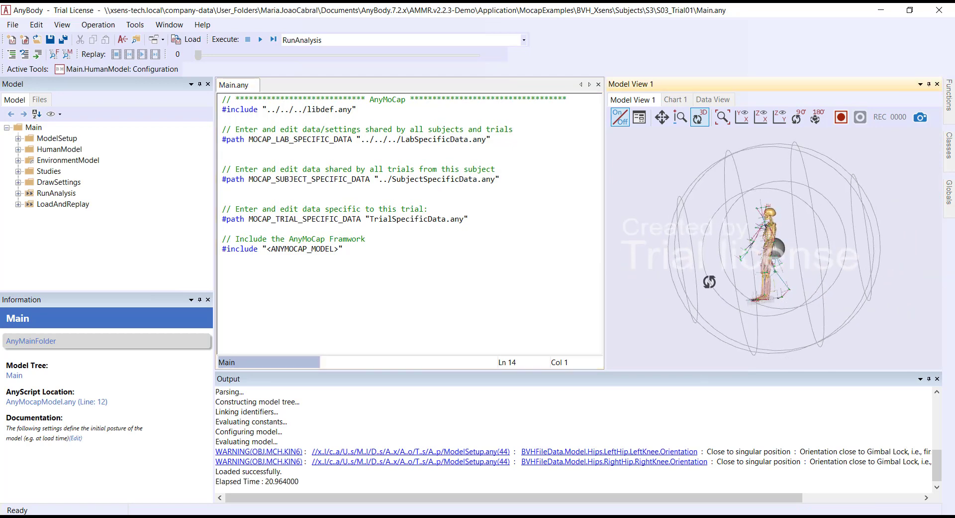
scroll(722, 289, up, 3)
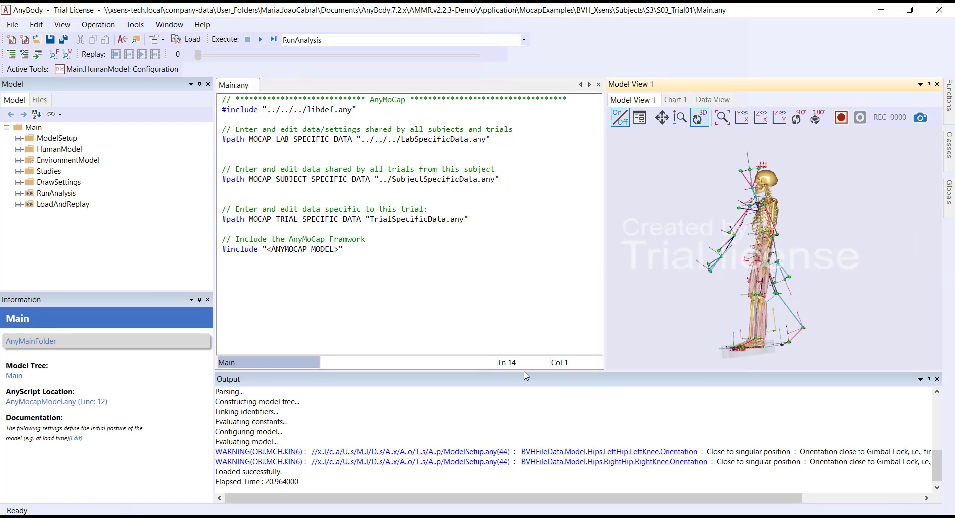
Step: Expand and select the RunAnalysis operation sequence in the model tree and run it
click(18, 193)
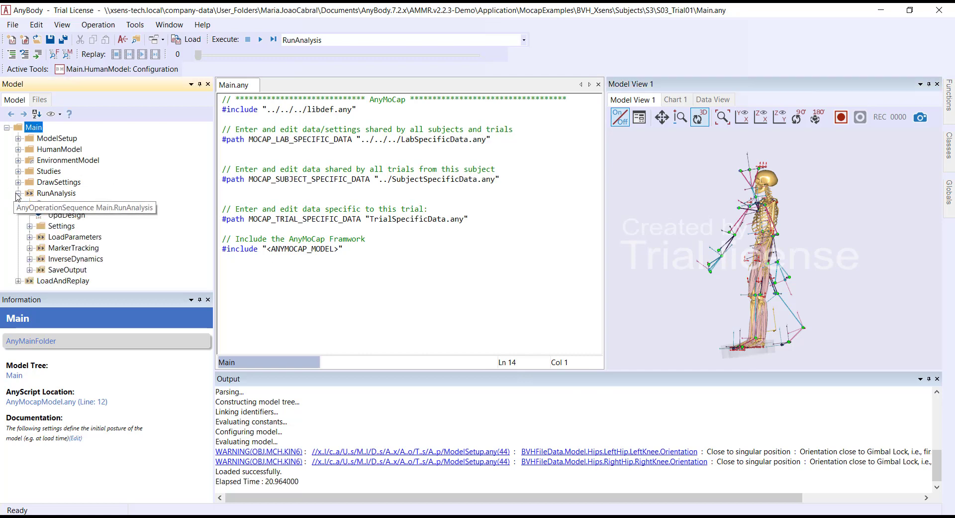
click(60, 193)
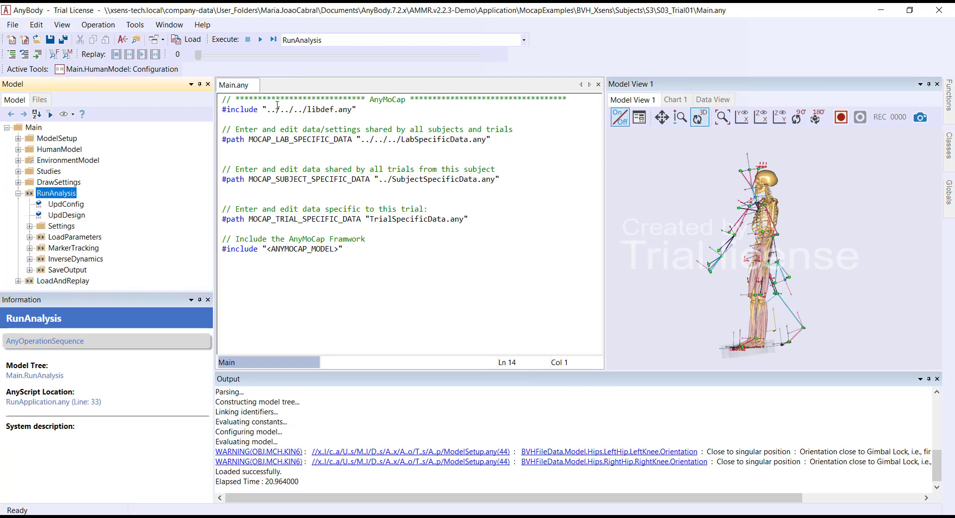
click(260, 40)
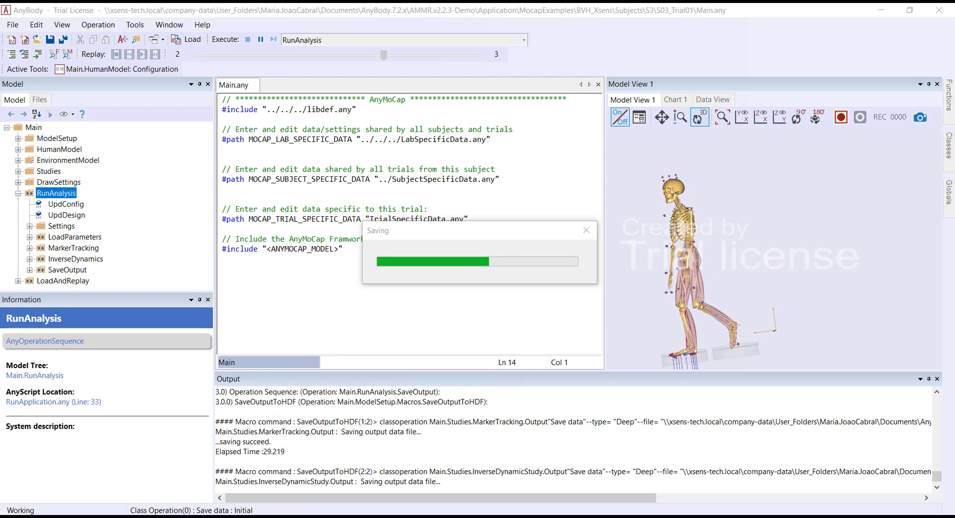
Step: Open Chart 1 and plot the InverseDynamicStudy output's KinematicError against time
click(682, 100)
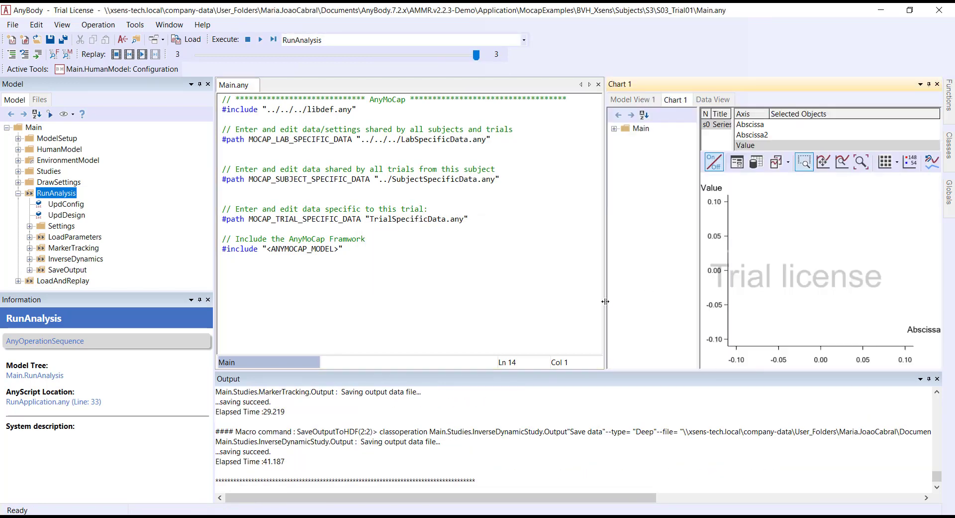
drag(606, 302, 556, 301)
double_click(577, 128)
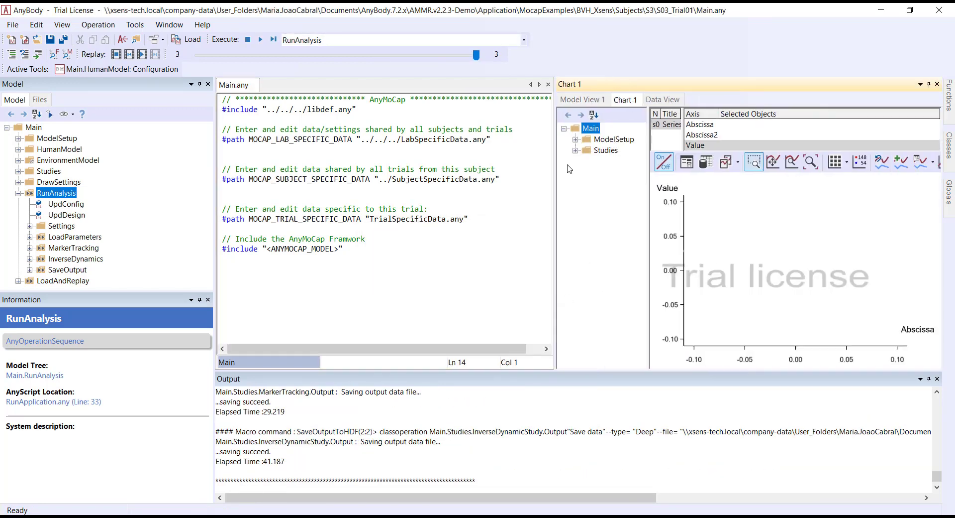
click(576, 152)
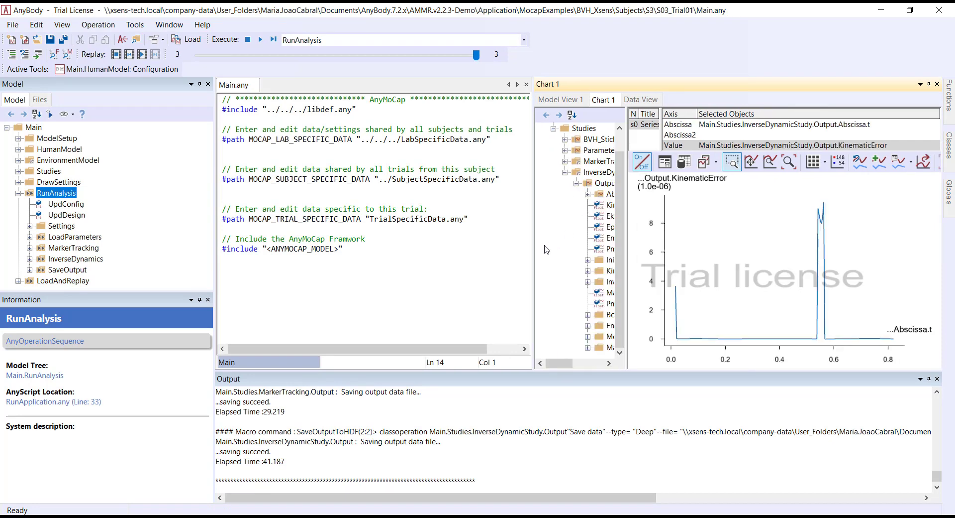
drag(534, 248, 480, 247)
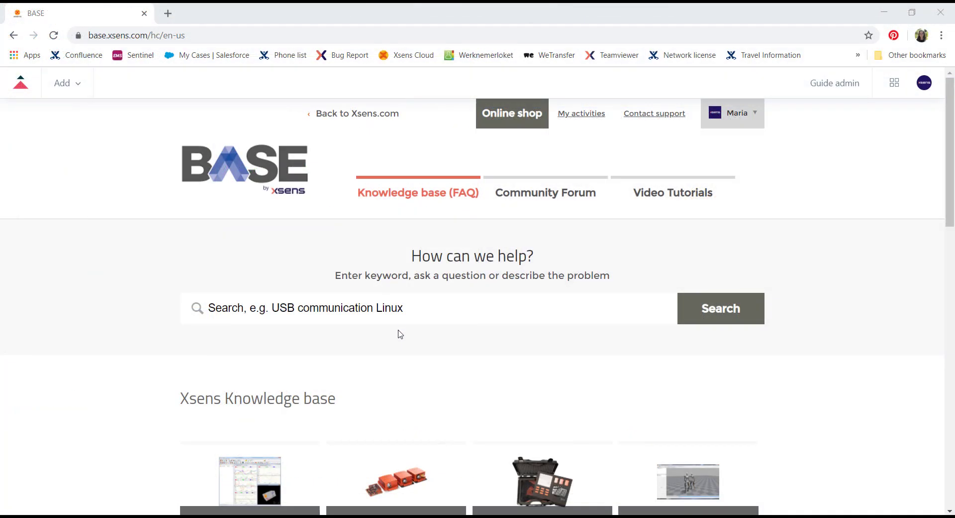
Step: Switch to the browser and search the Xsens BASE knowledge base for anybody
click(405, 308)
text(anyb)
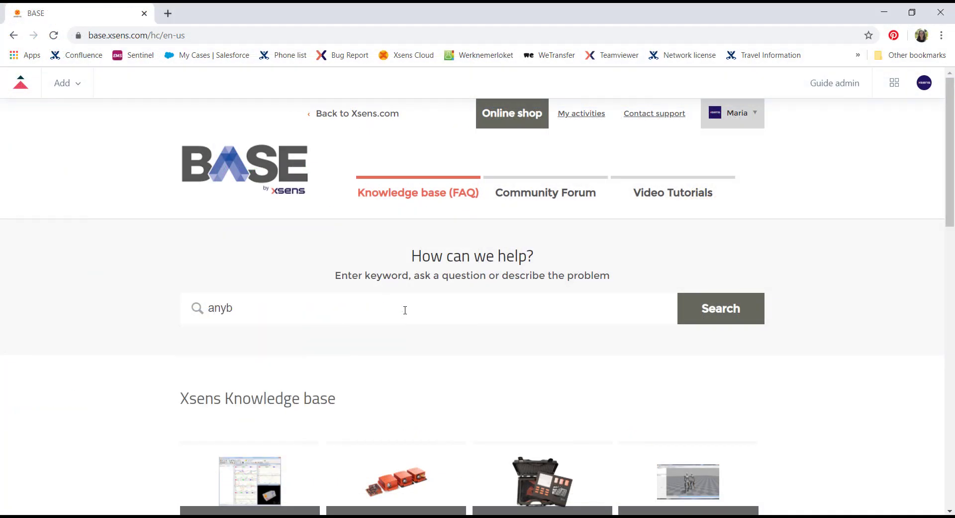
text(ody)
key(Return)
Step: Open the AnyBody-Xsens workflow (webinar) article and scroll down to its webinar video
scroll(361, 327, down, 4)
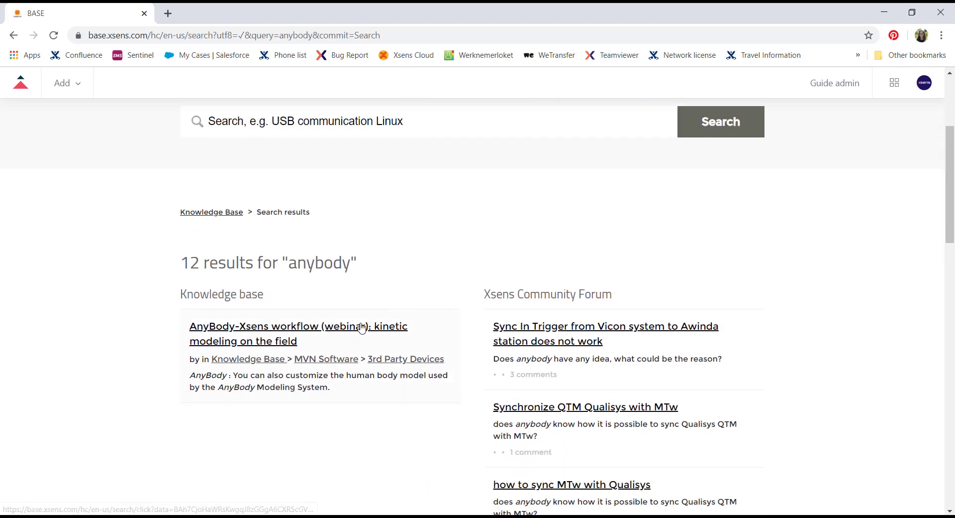
click(362, 327)
scroll(612, 341, down, 8)
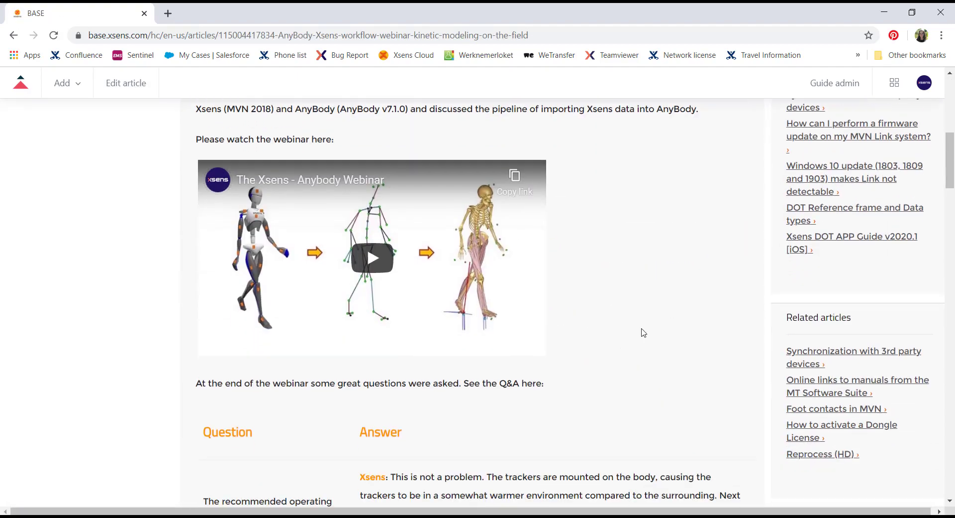